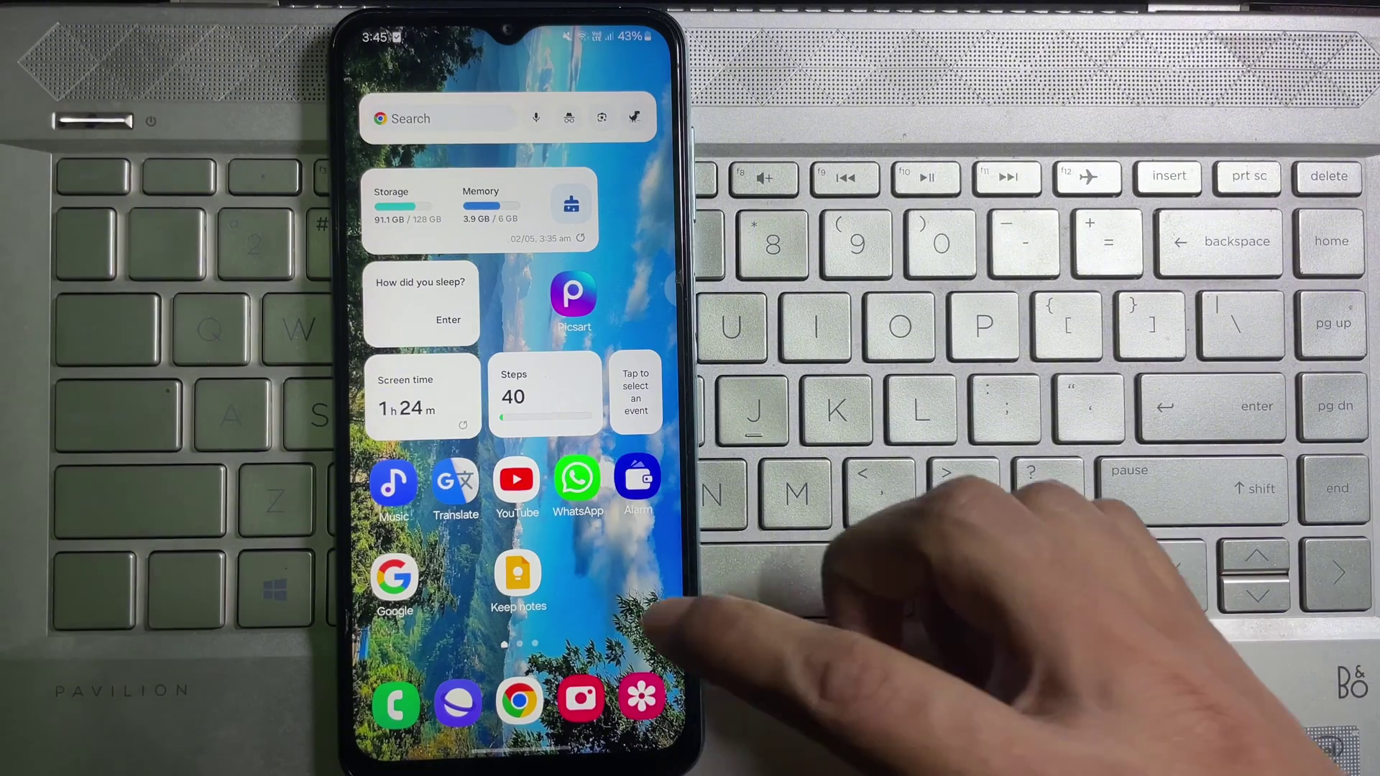
Swipe up on the home screen to show all installed apps.
{"action": "left_click_drag", "start_coordinate": [603, 648], "coordinate": [604, 323]}
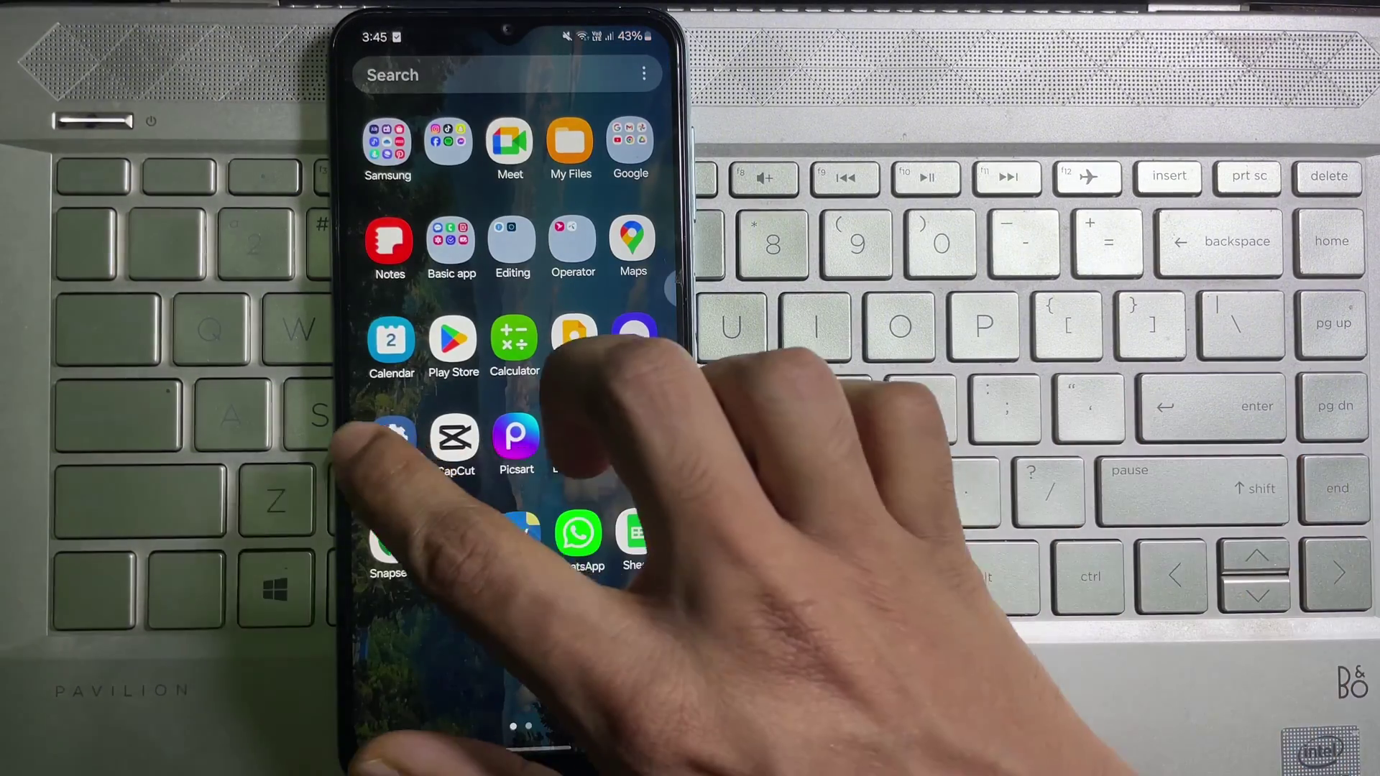
Launch the Settings app from the app drawer.
{"action": "left_click", "coordinate": [393, 438]}
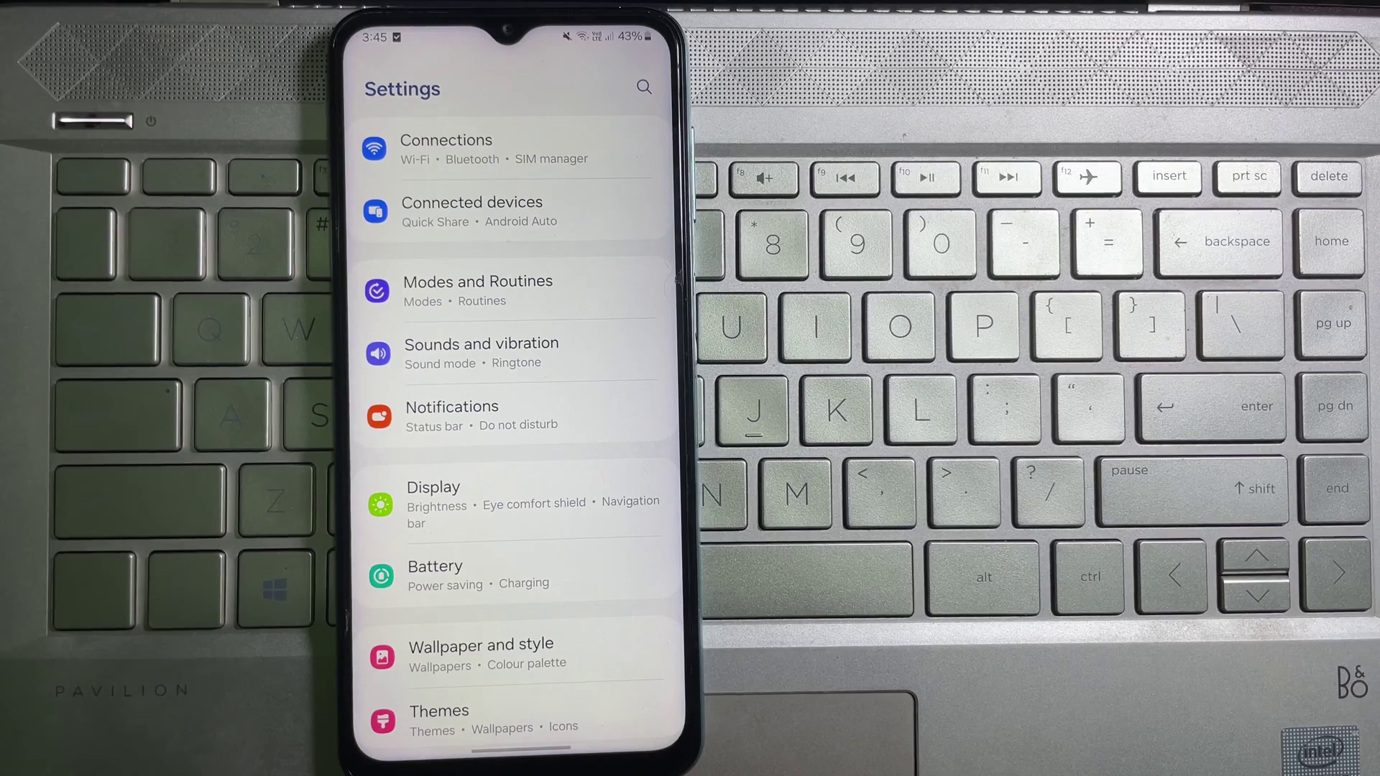
{"action": "scroll", "coordinate": [512, 432], "scroll_direction": "down", "scroll_amount": 3}
{"action": "scroll", "coordinate": [511, 432], "scroll_direction": "down", "scroll_amount": 3}
{"action": "scroll", "coordinate": [512, 432], "scroll_direction": "down", "scroll_amount": 5}
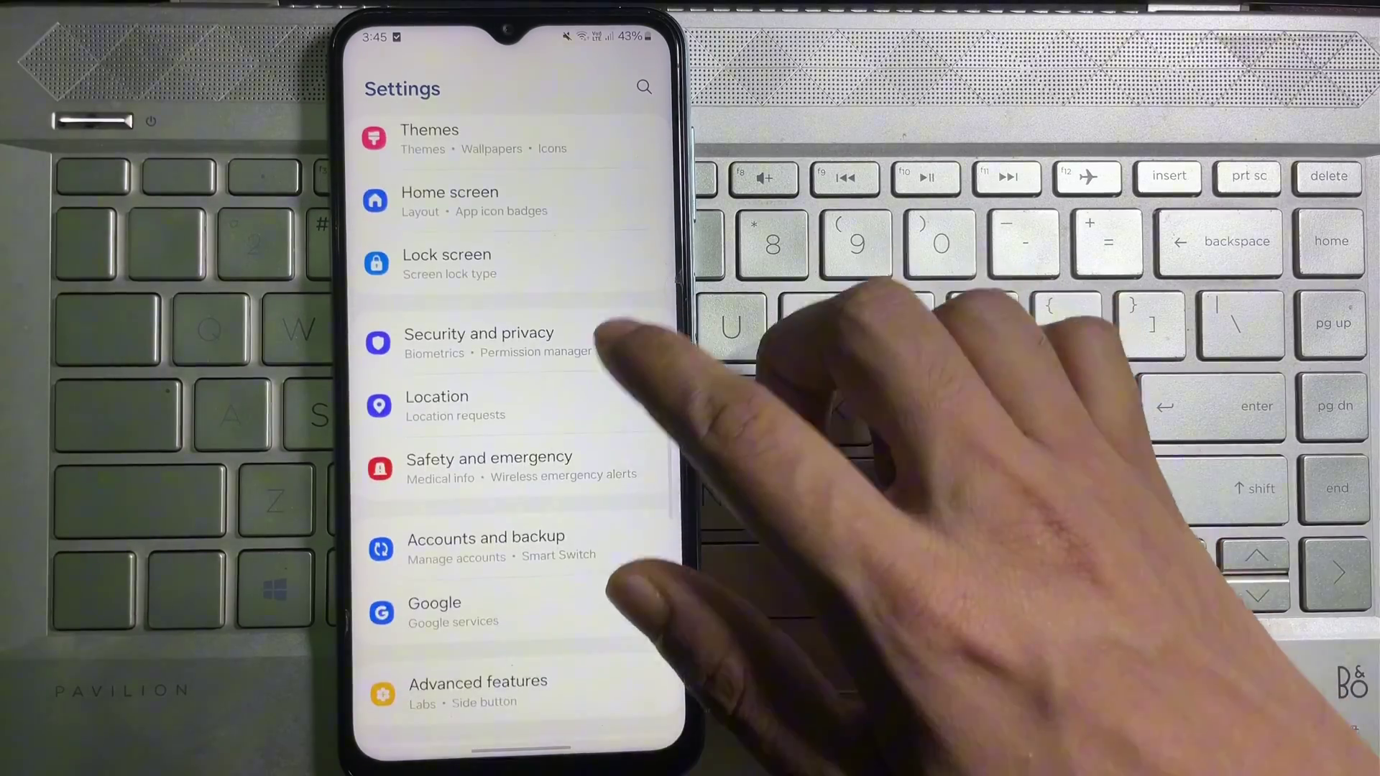
{"action": "scroll", "coordinate": [512, 432], "scroll_direction": "down", "scroll_amount": 4}
{"action": "scroll", "coordinate": [511, 432], "scroll_direction": "down", "scroll_amount": 3}
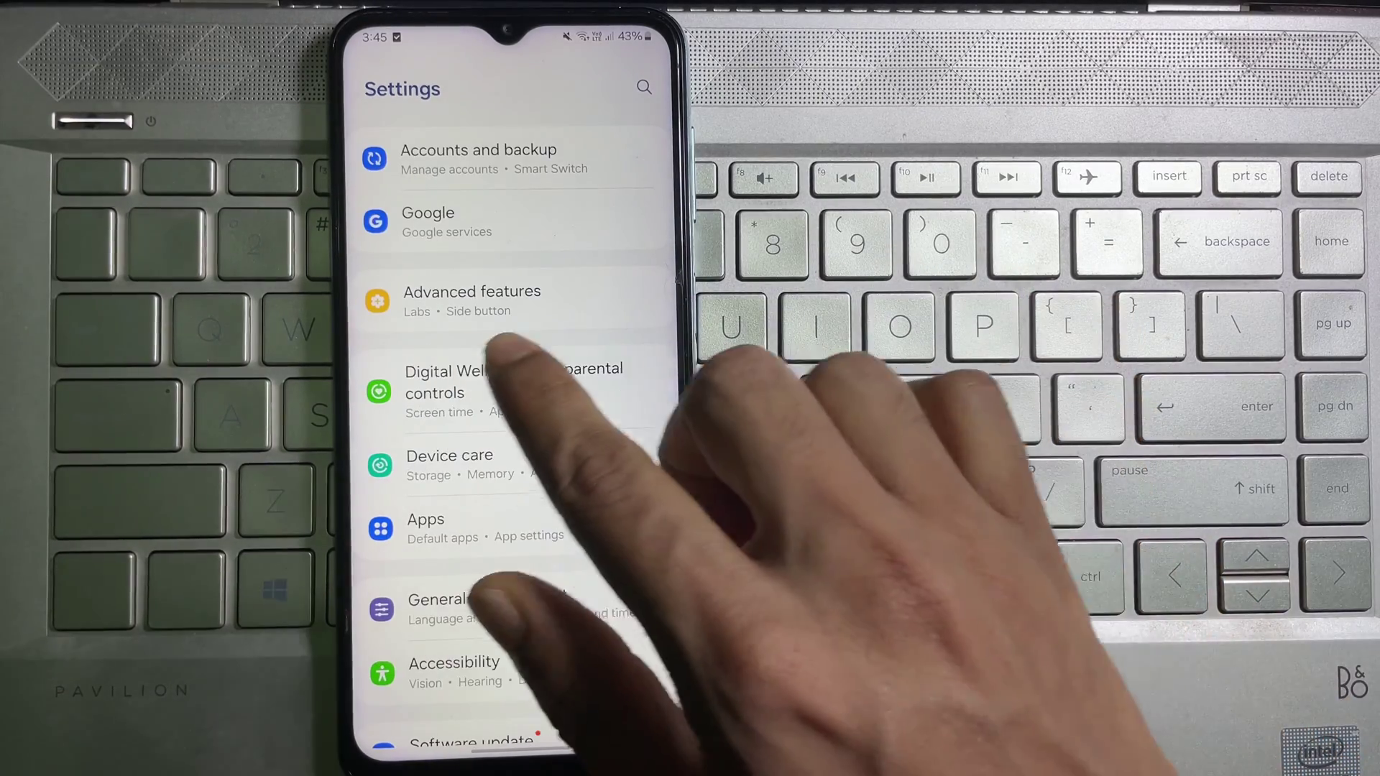
In Advanced features, switch off 'Show contacts when sharing content'.
{"action": "left_click", "coordinate": [539, 301]}
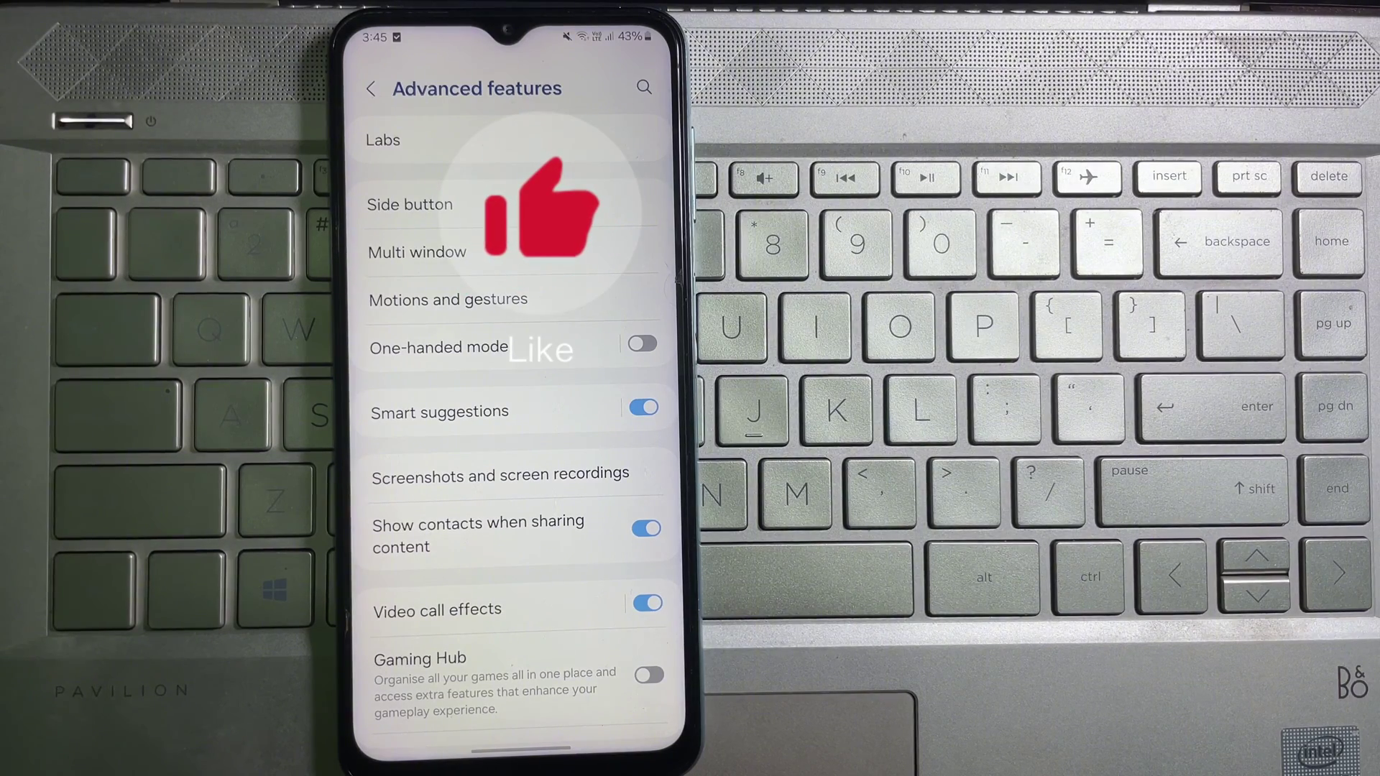
{"action": "scroll", "coordinate": [517, 485], "scroll_direction": "down", "scroll_amount": 3}
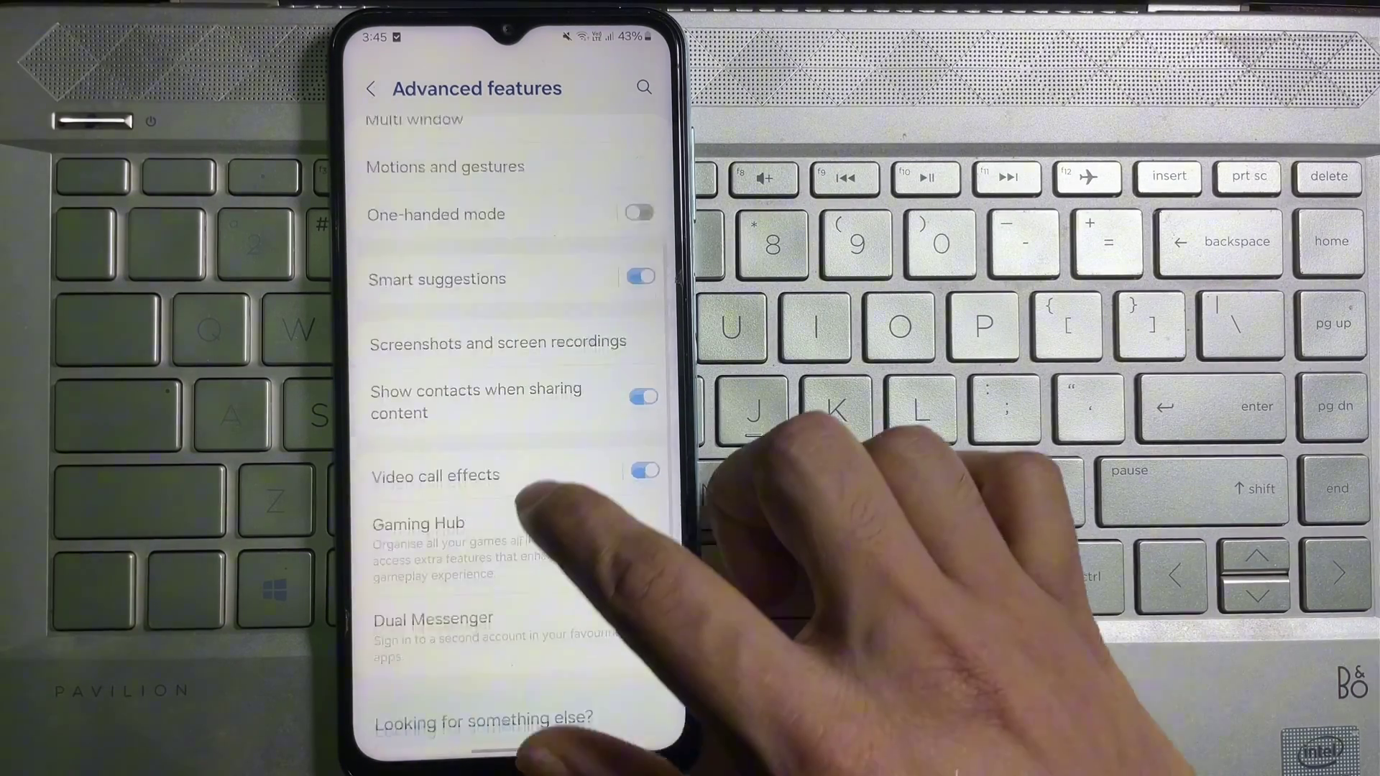
{"action": "scroll", "coordinate": [518, 485], "scroll_direction": "down", "scroll_amount": 2}
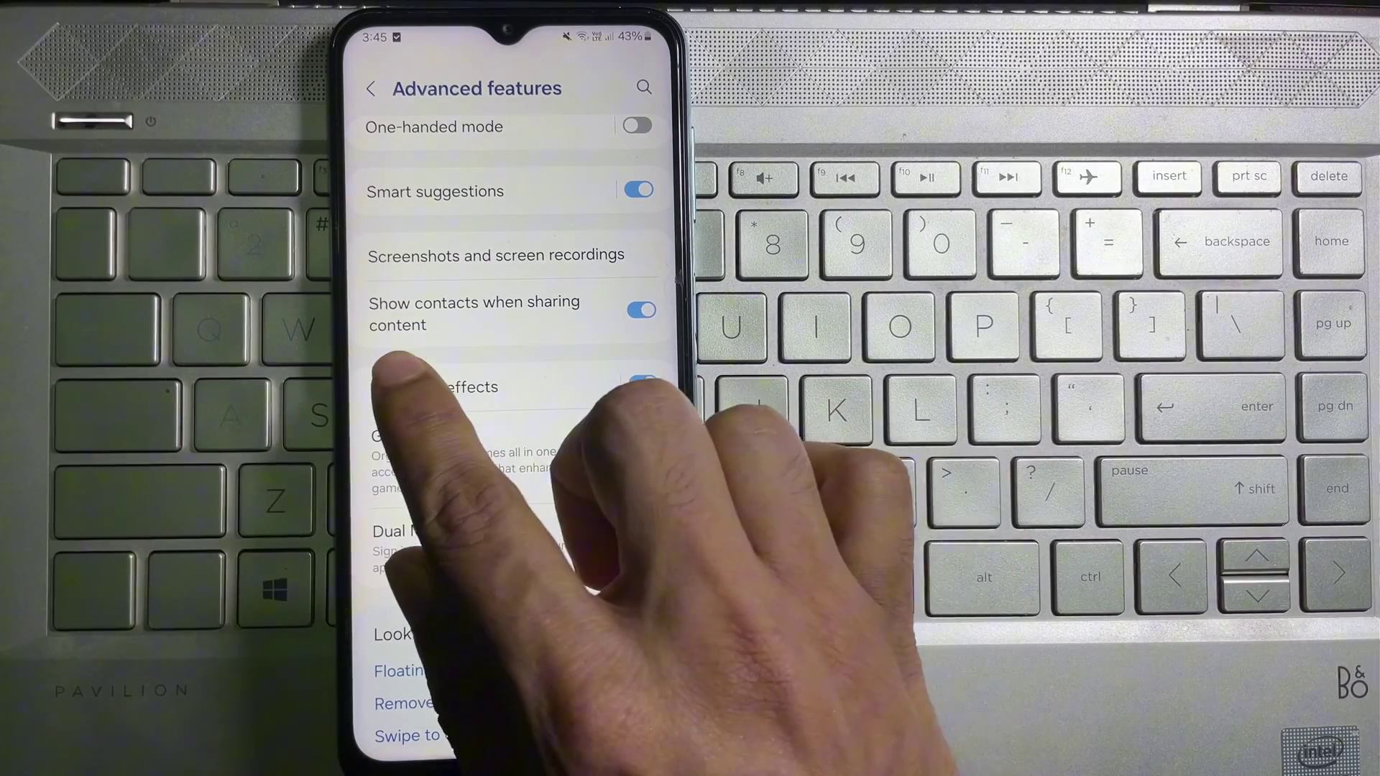
{"action": "left_click", "coordinate": [639, 310]}
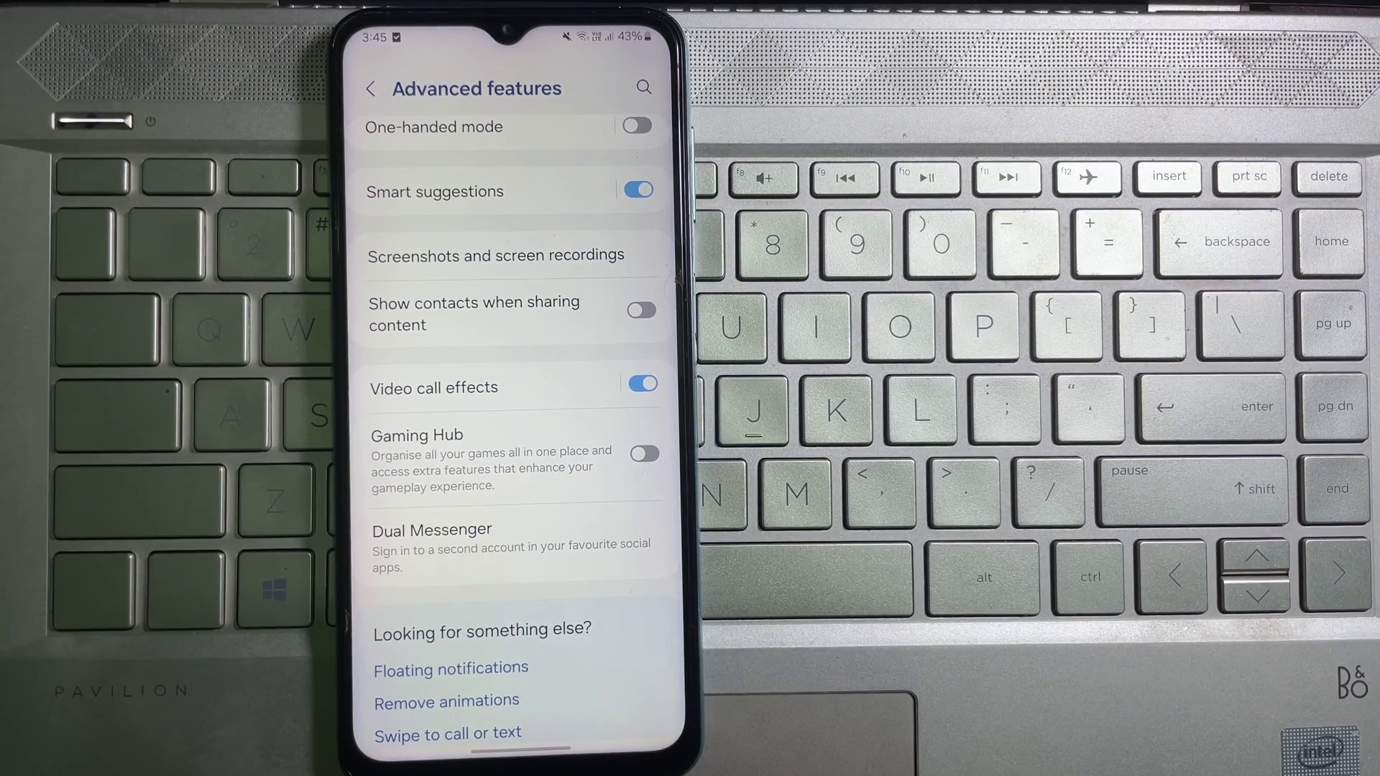
Go home, open a photo from a Gallery album, and bring up its share options.
{"action": "left_click_drag", "start_coordinate": [604, 754], "coordinate": [632, 690]}
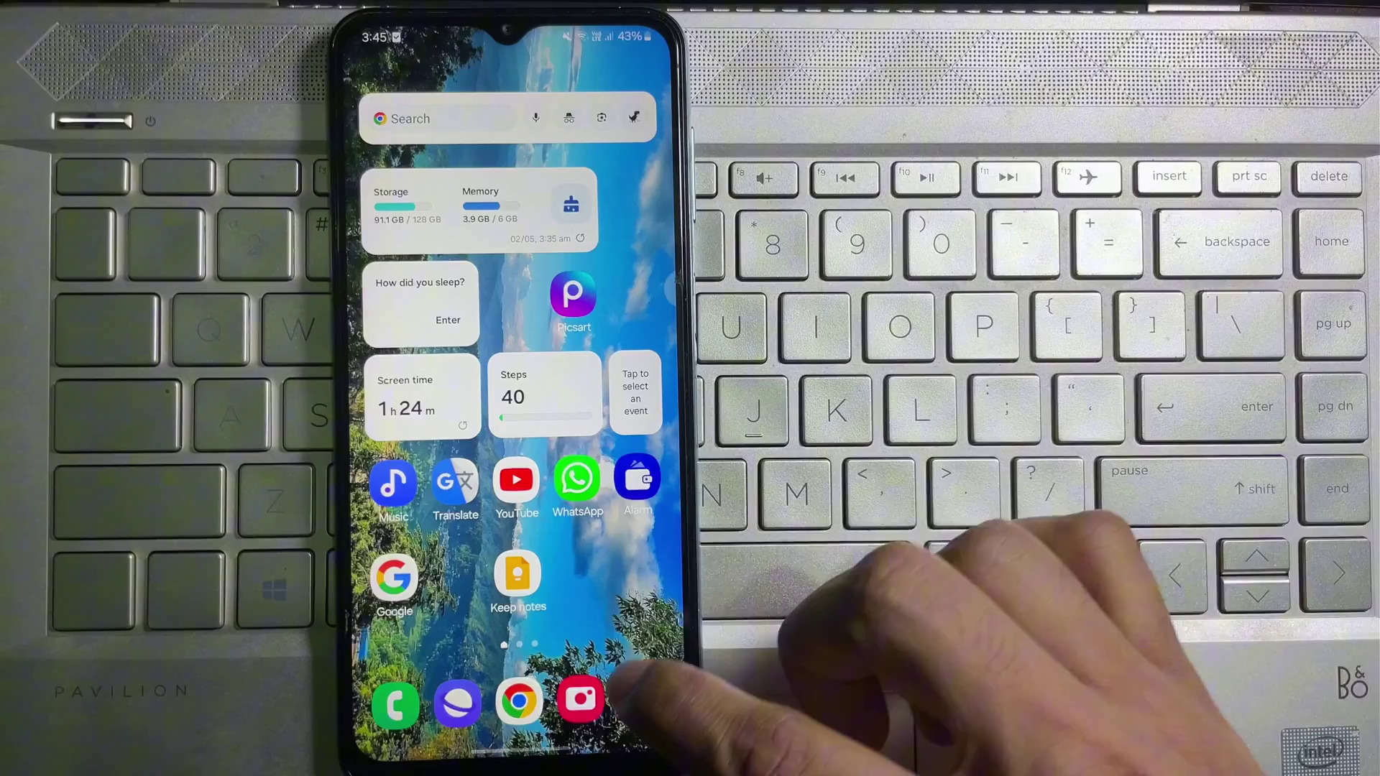
{"action": "left_click", "coordinate": [581, 698]}
{"action": "left_click", "coordinate": [384, 410]}
{"action": "left_click", "coordinate": [432, 145]}
{"action": "left_click", "coordinate": [582, 734]}
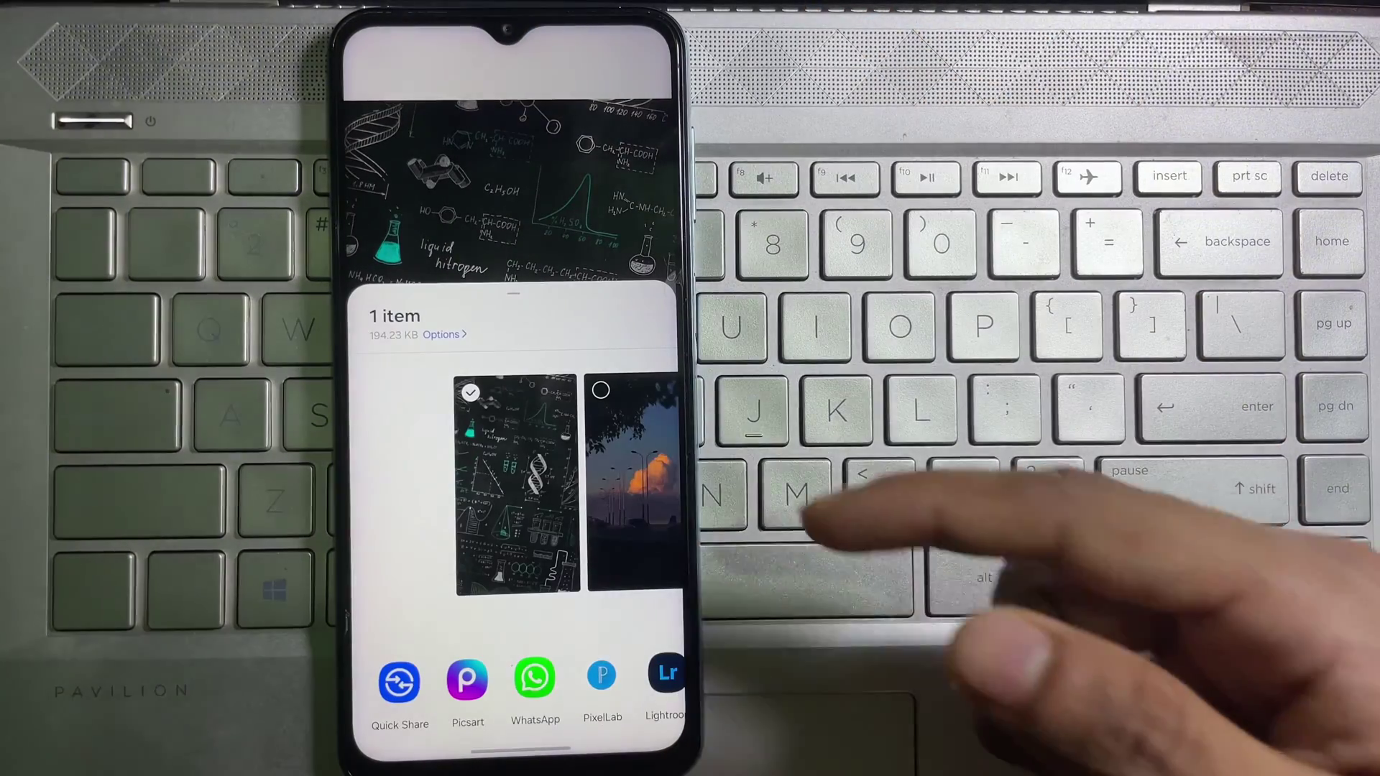